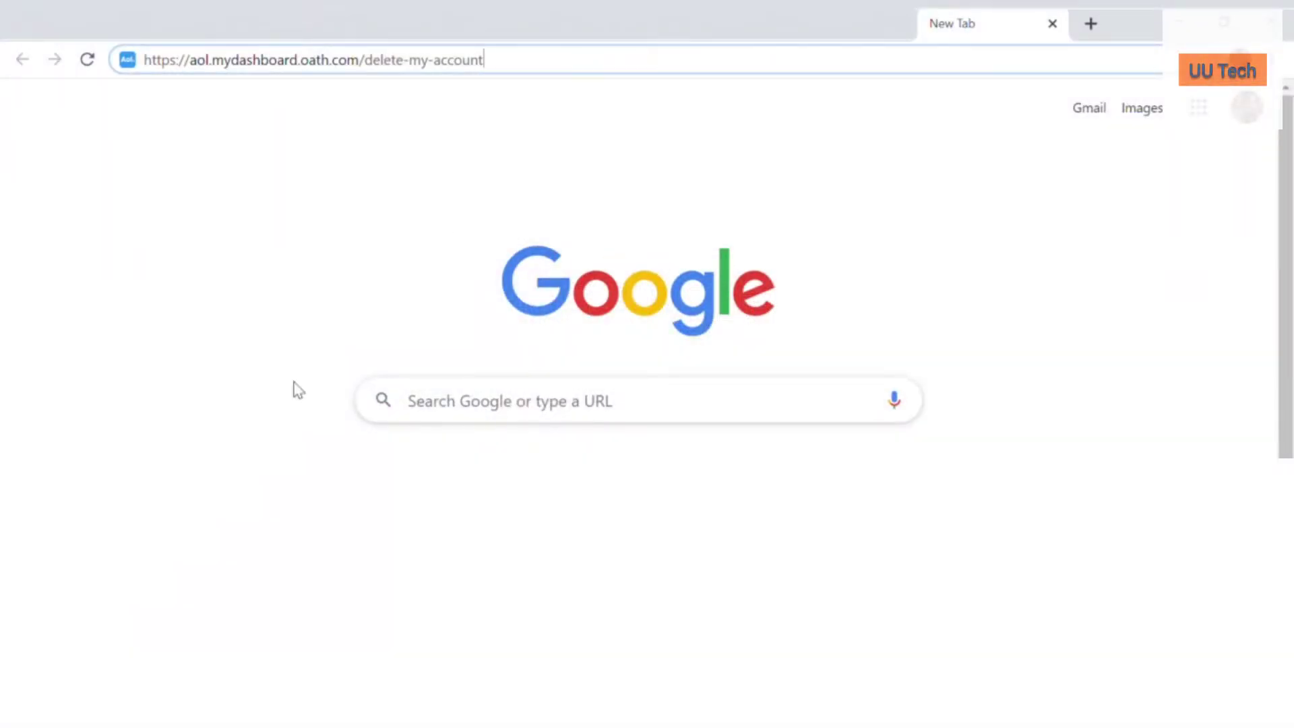
Load the AOL delete-my-account page at aol.mydashboard.oath.com/delete-my-account
key("Return")
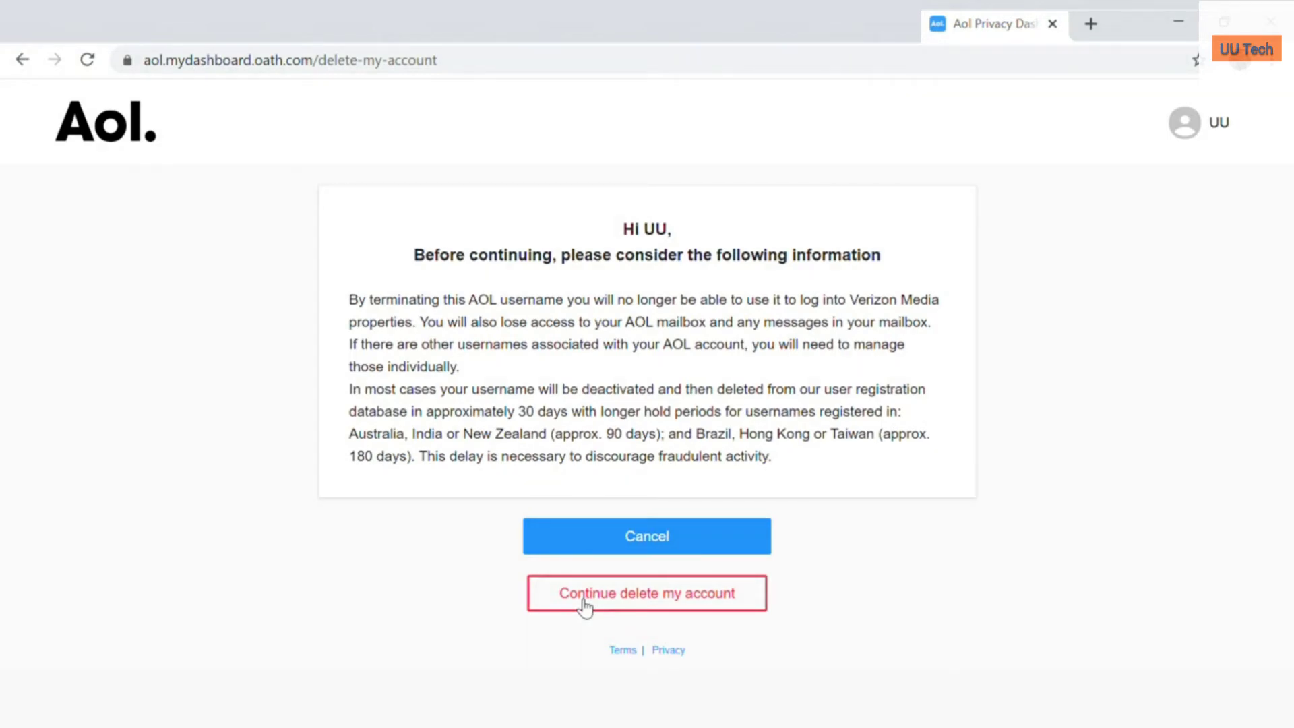
Accept the account-termination warning via 'Continue delete my account'
left_click(583, 607)
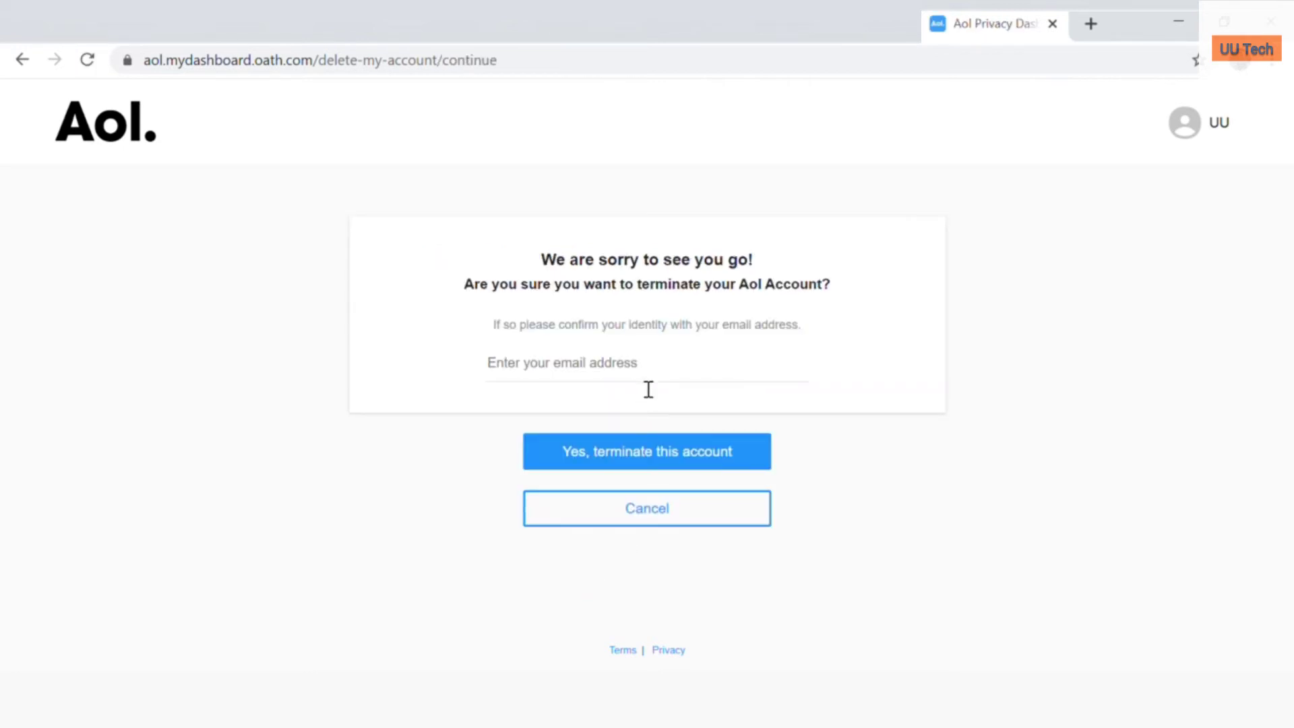
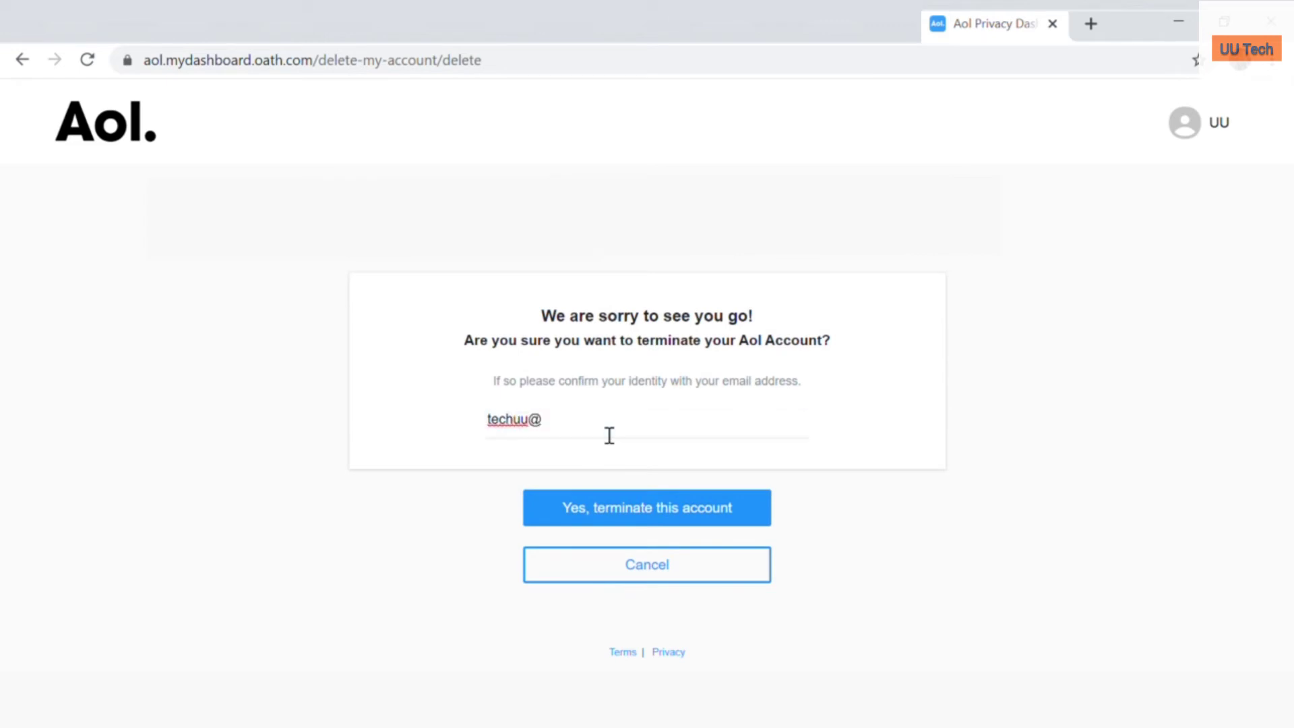
Confirm the AOL email address and submit 'Yes, terminate this account'
left_click(613, 530)
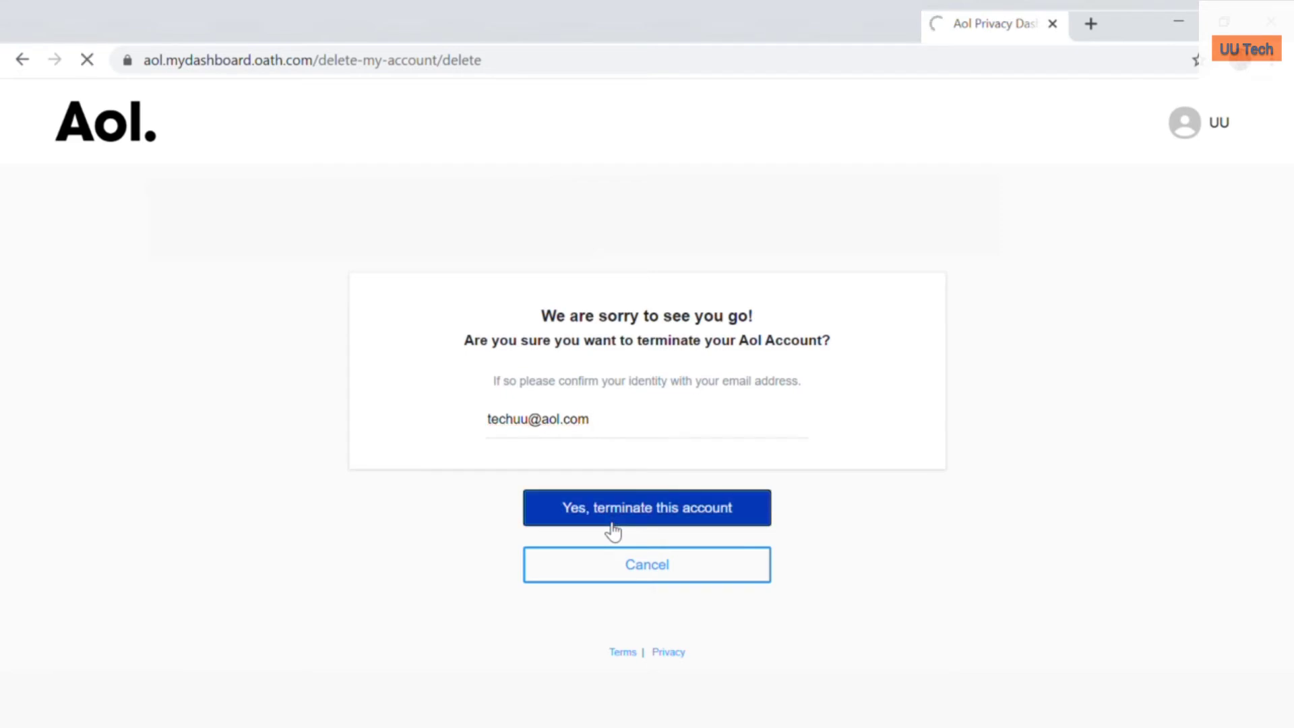